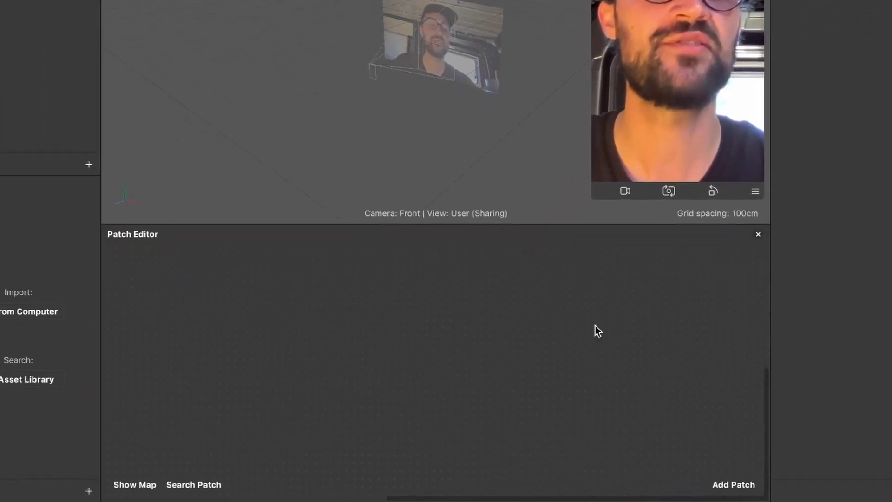
- Add a Pitch Shifter patch from the Audio patches, with Semitone Adjustment at 0
click(764, 483)
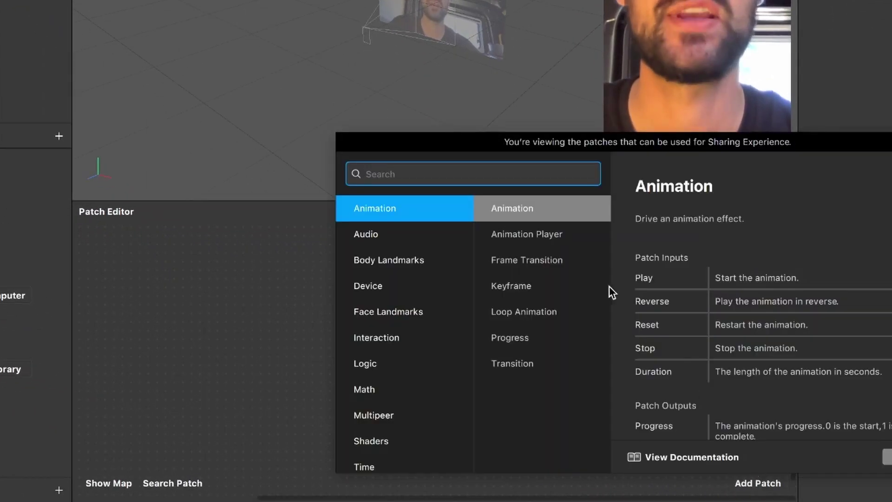
click(378, 233)
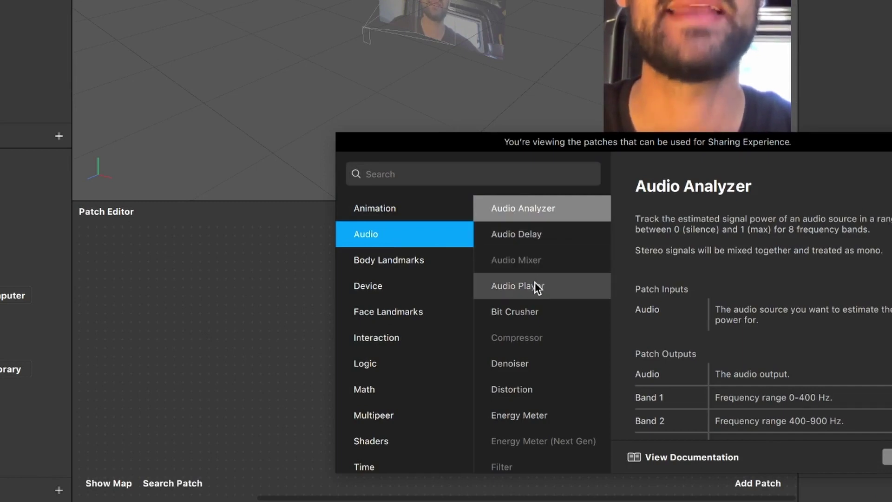
scroll(535, 286, down, 3)
scroll(534, 285, down, 5)
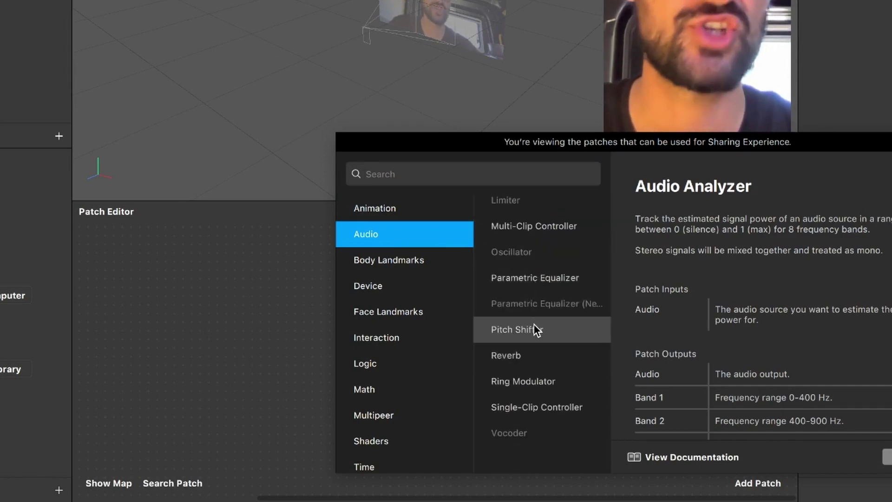
click(534, 328)
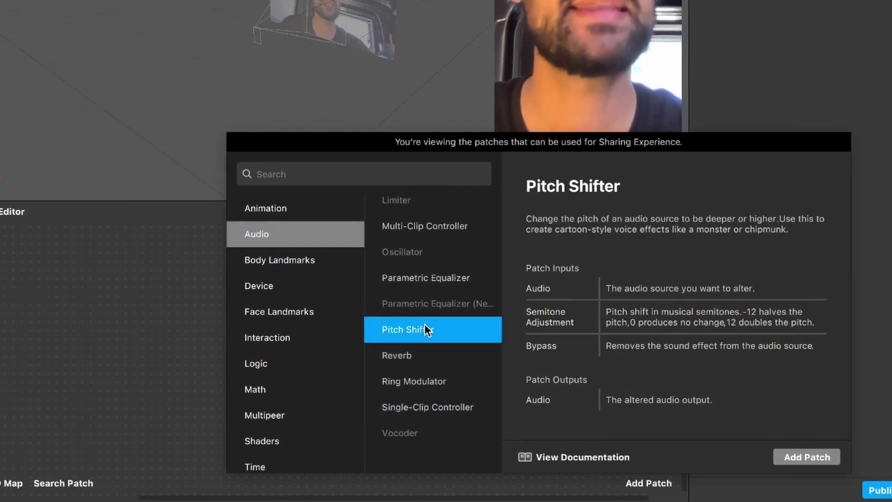
click(784, 456)
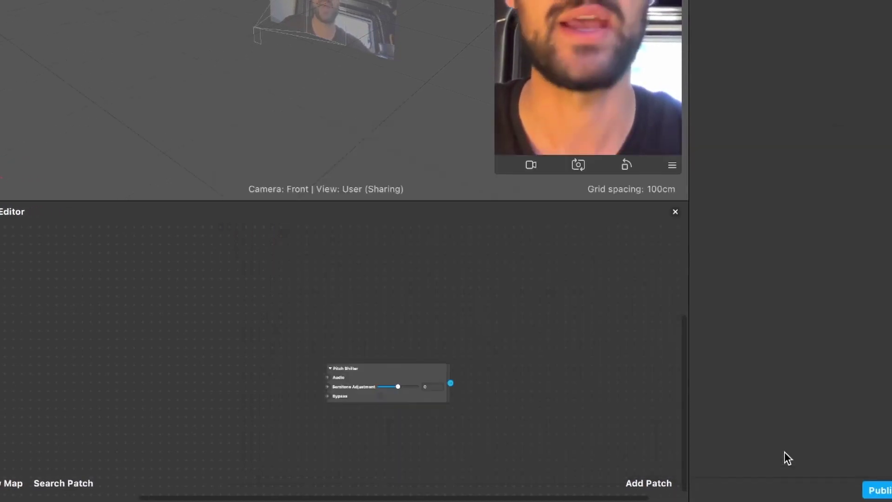
- Move the Pitch Shifter node up and to the left on the patch canvas
scroll(485, 348, up, 5)
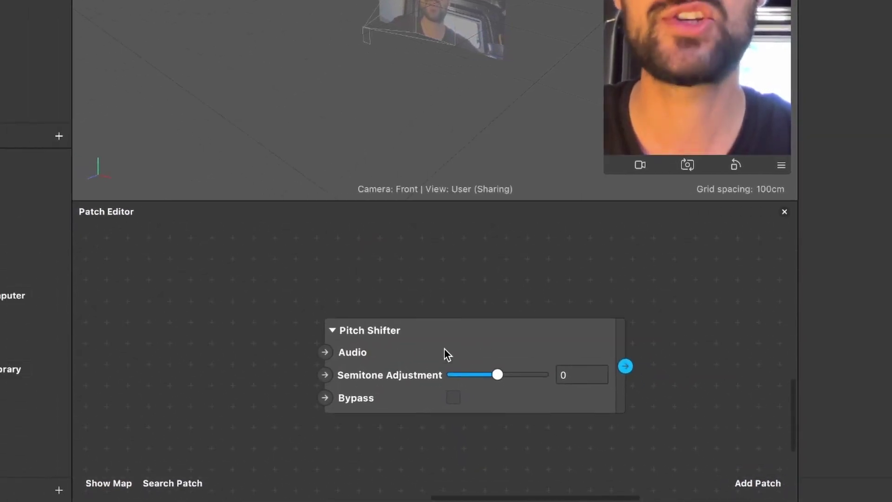
drag(455, 320, 448, 291)
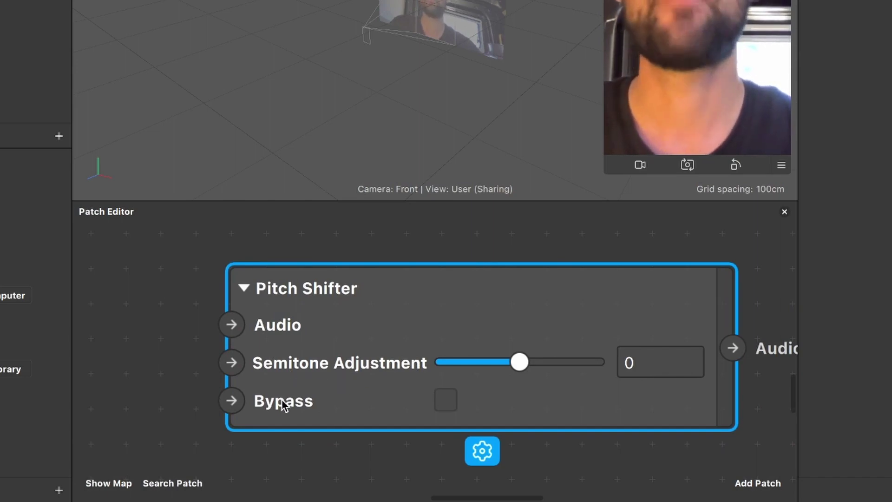
scroll(409, 379, right, 3)
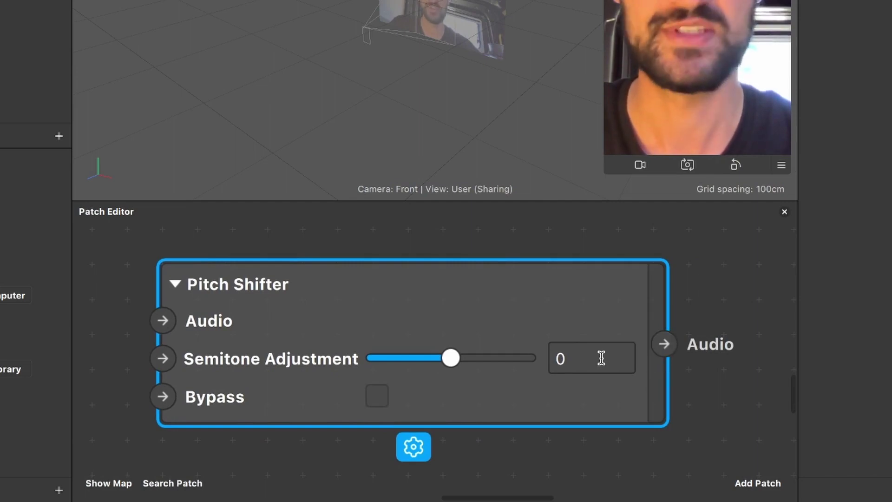
ctrl+scroll(599, 357, down, 3)
scroll(598, 357, left, 2)
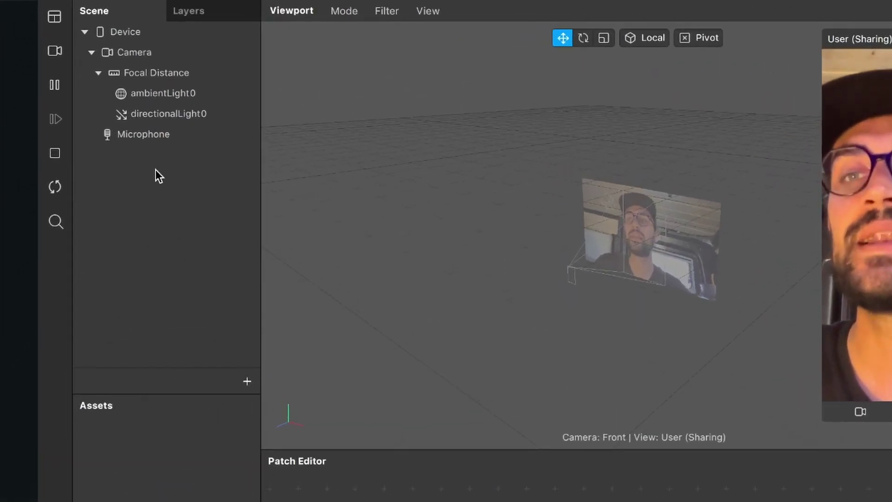
- Bring the Microphone into the Patch Editor, placed left of the Pitch Shifter
click(120, 101)
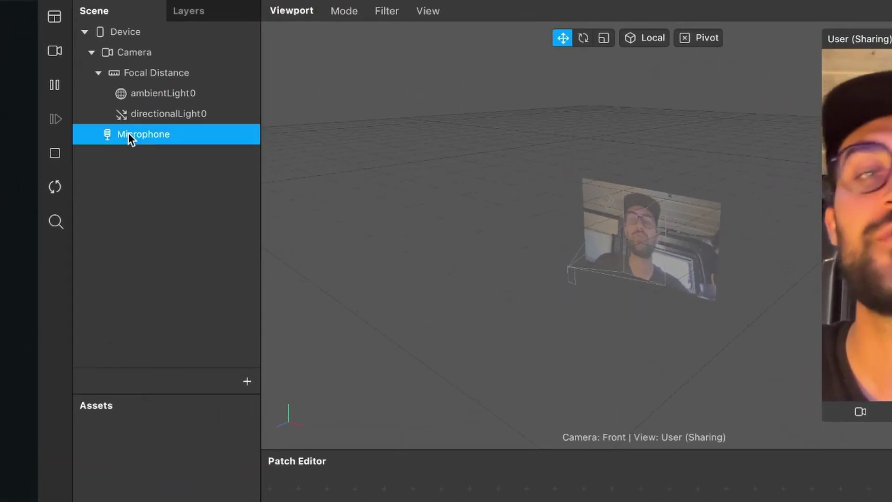
drag(128, 133, 181, 303)
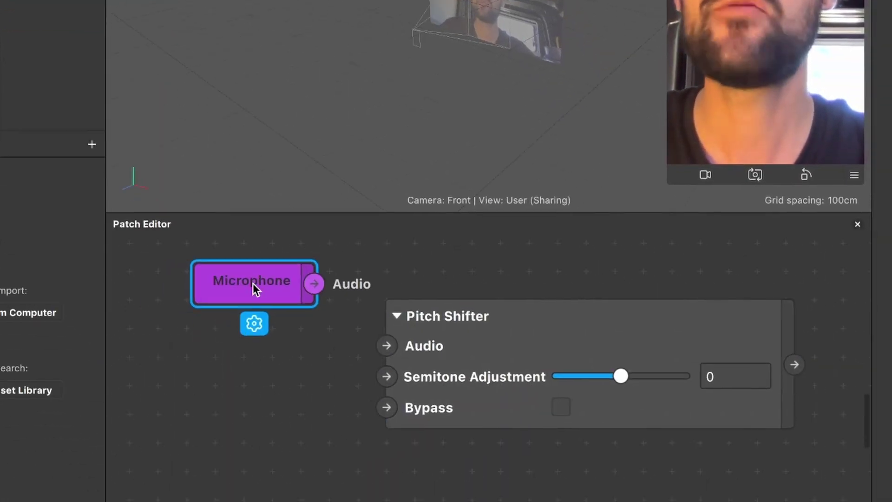
drag(253, 283, 193, 274)
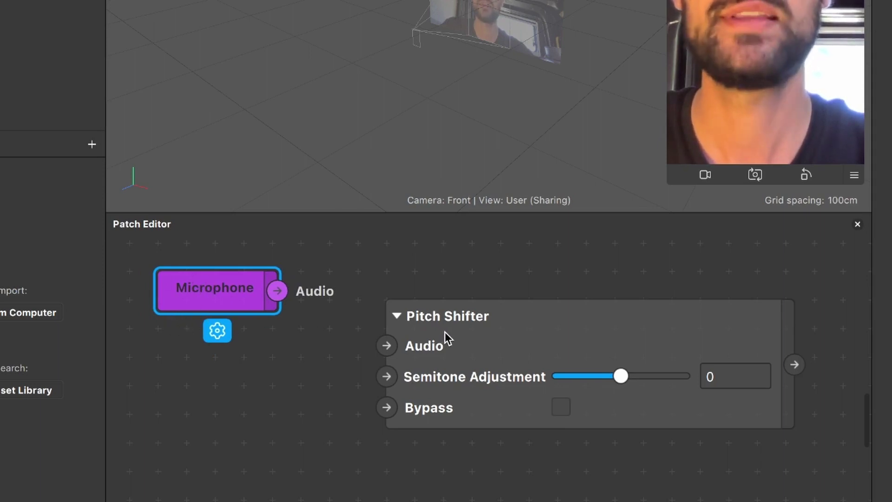
drag(444, 331, 501, 321)
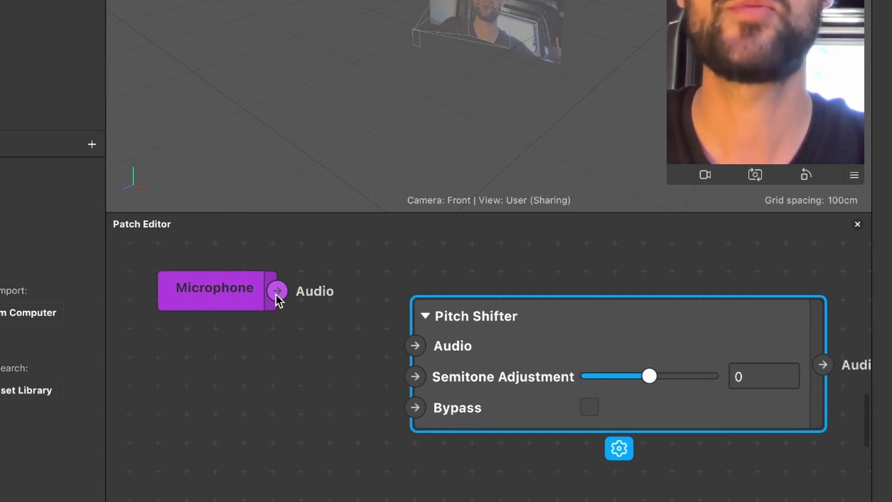
- Wire the Microphone's audio output into the Pitch Shifter's Audio input
drag(278, 301, 297, 301)
drag(344, 325, 408, 346)
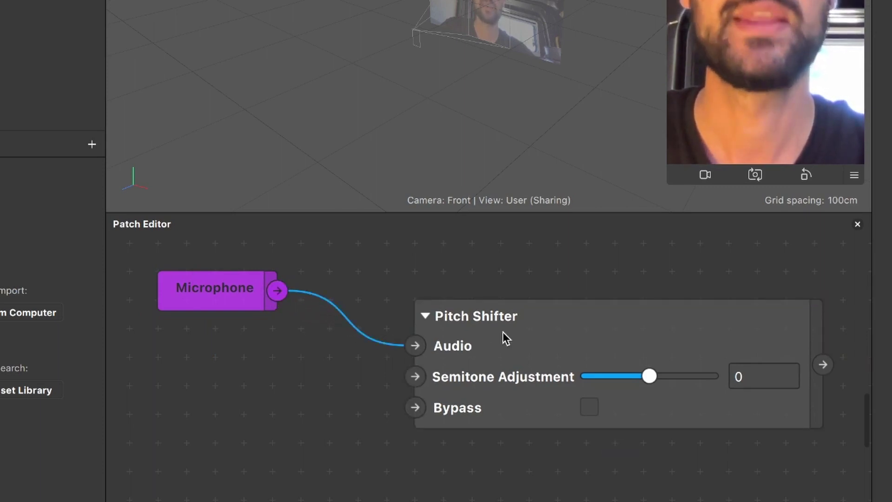
scroll(503, 331, right, 3)
scroll(503, 331, down, 3)
scroll(504, 332, up, 2)
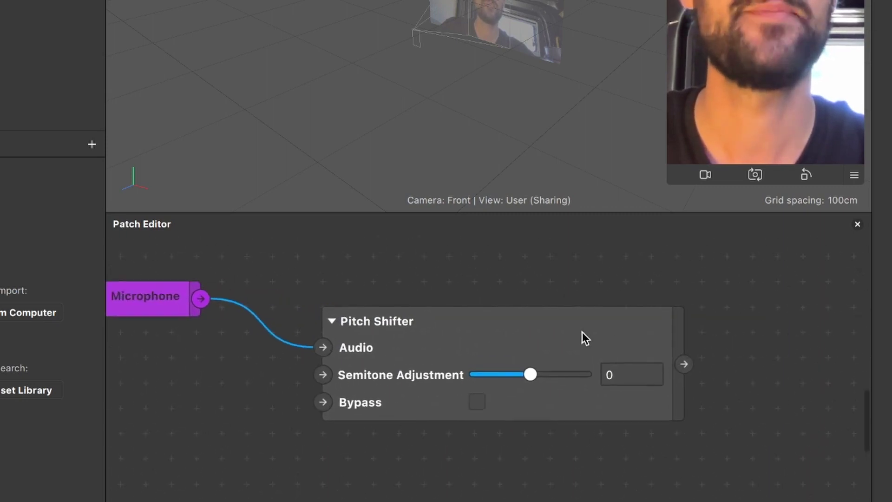
scroll(582, 332, right, 2)
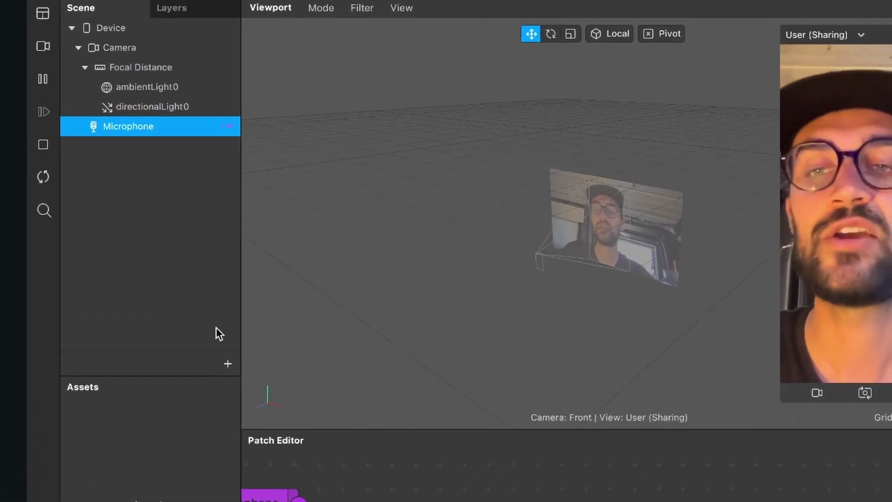
- Insert a Speaker object (speaker0) into the scene via the 'spe' search
click(228, 363)
text(spe)
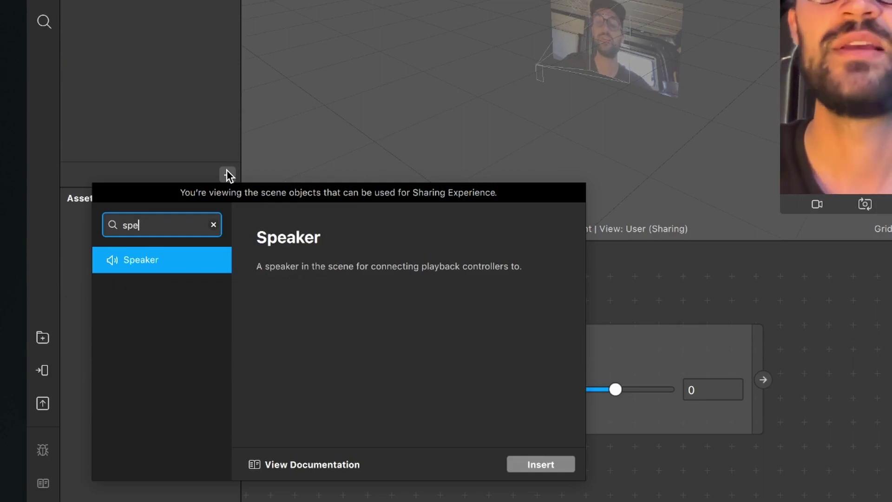
click(541, 464)
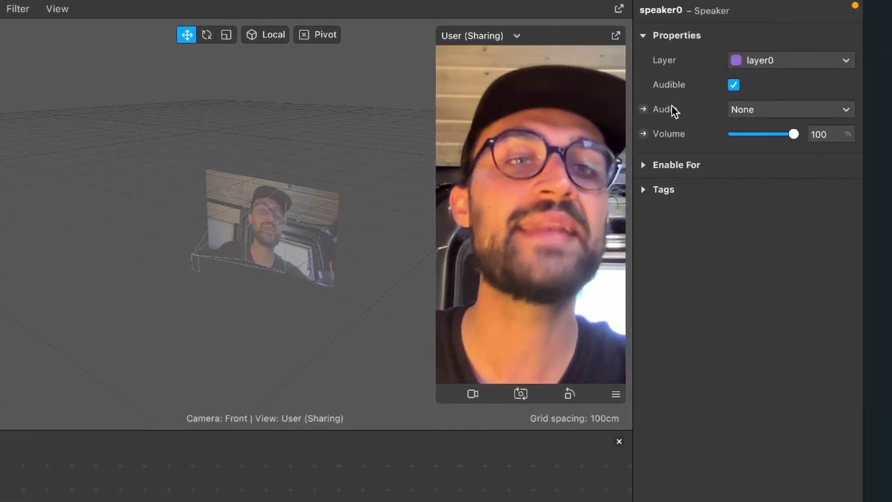
- Create a patch for speaker0's Audio property
click(642, 109)
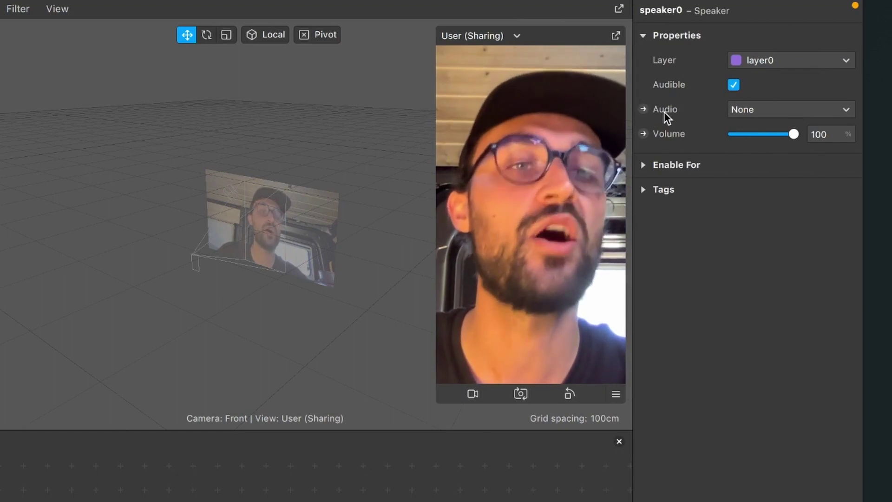
click(642, 110)
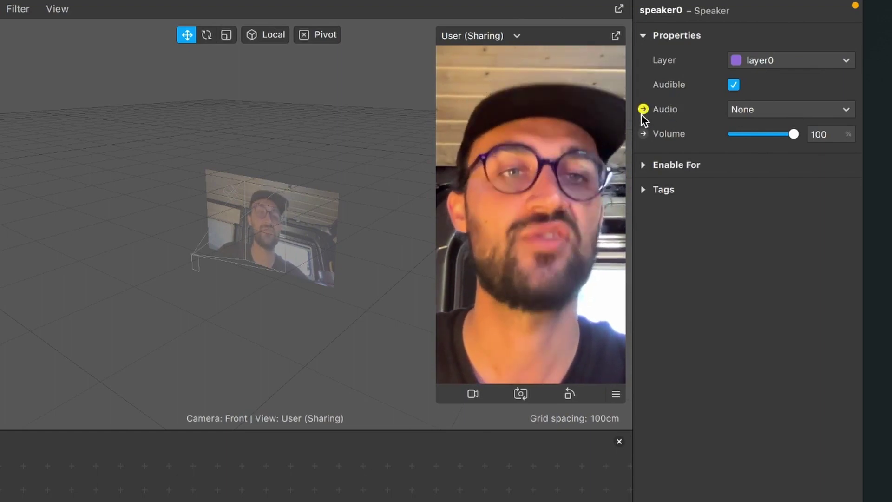
click(642, 110)
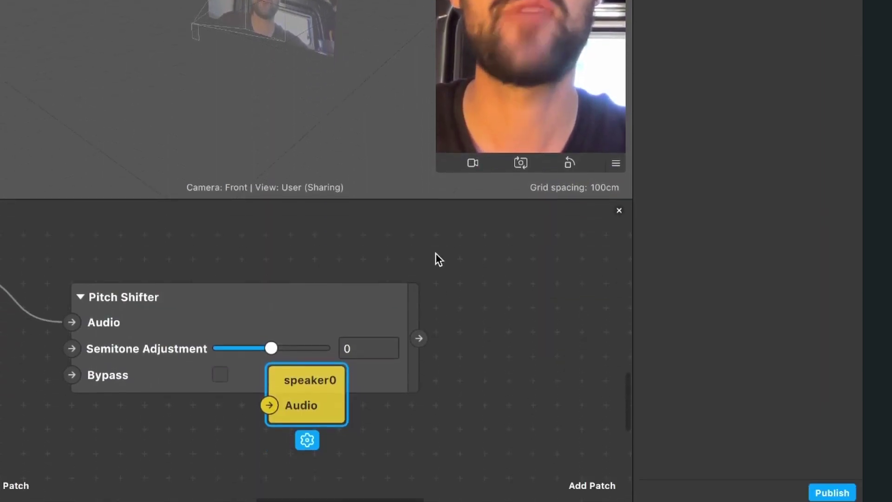
scroll(436, 257, right, 2)
- Place speaker0 right of the Pitch Shifter and wire the Pitch Shifter output to its Audio
drag(288, 364, 587, 304)
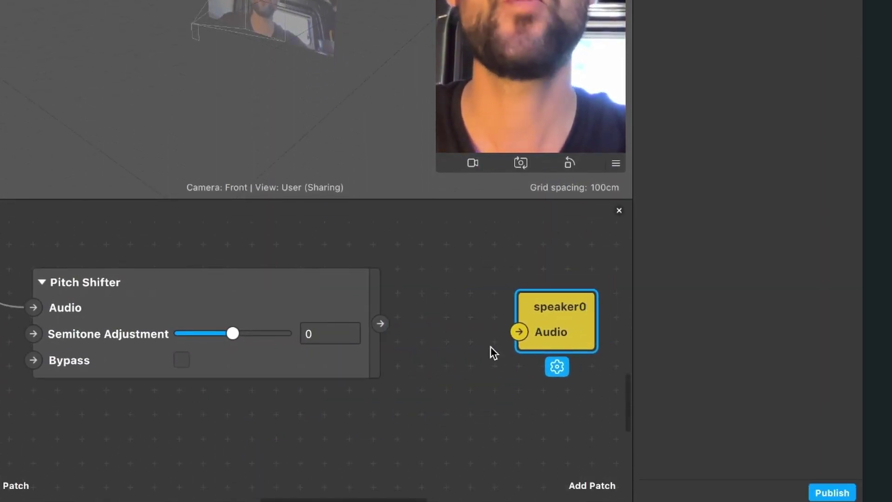
click(370, 303)
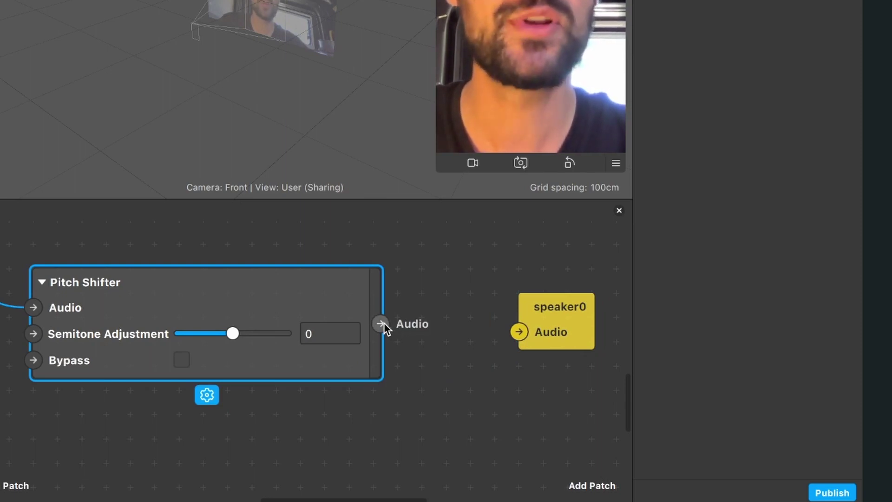
drag(385, 322, 519, 334)
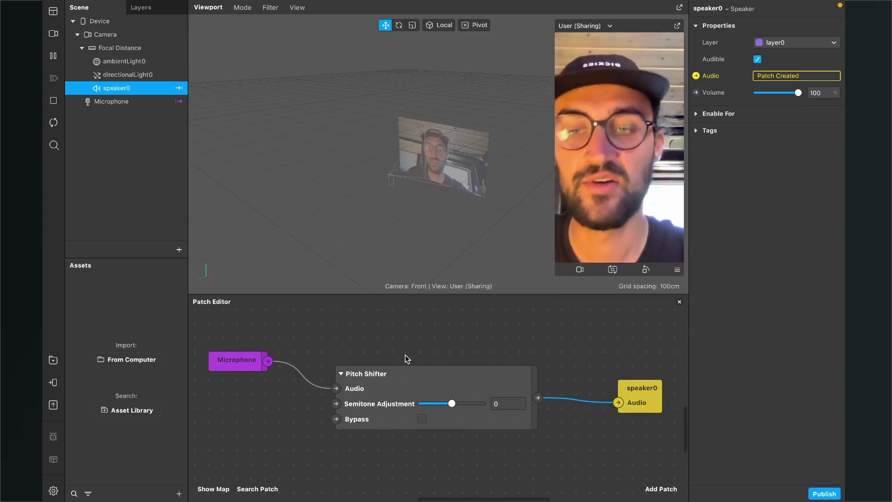
- Drag the Semitone Adjustment between about -10 and 10, leaving it at -3.20852
scroll(391, 378, up, 4)
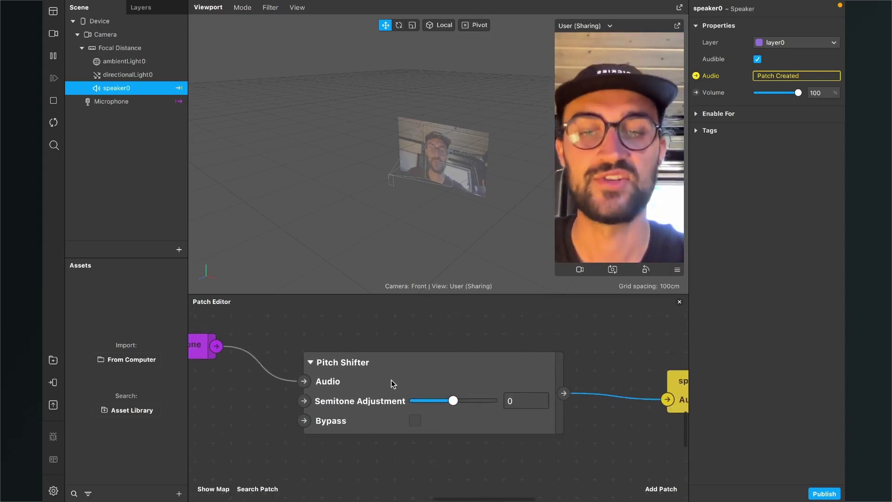
scroll(391, 379, down, 1)
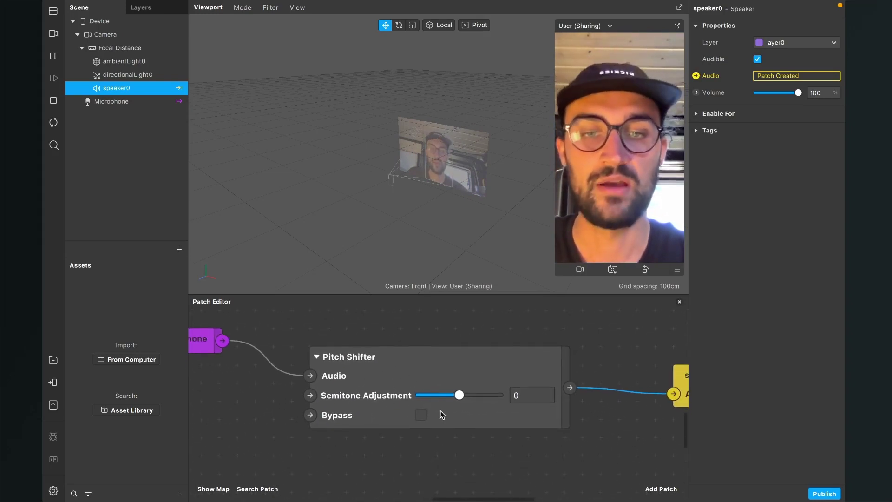
drag(458, 396, 456, 397)
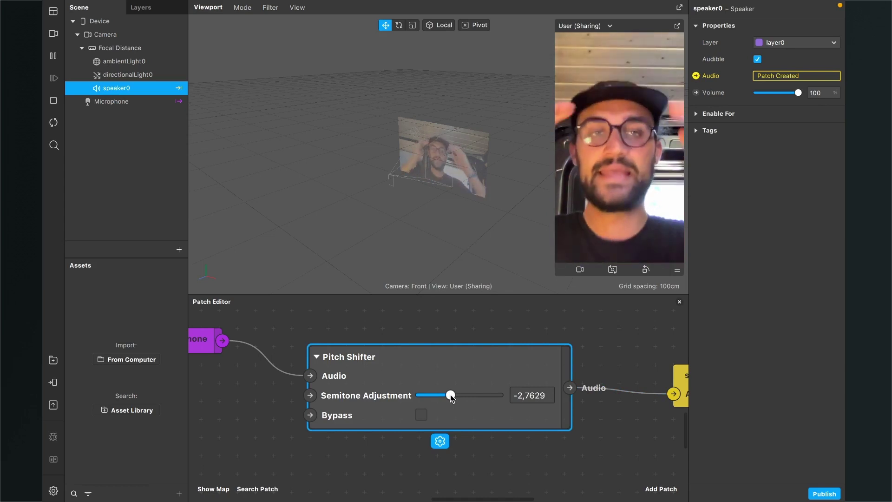
drag(450, 398, 422, 400)
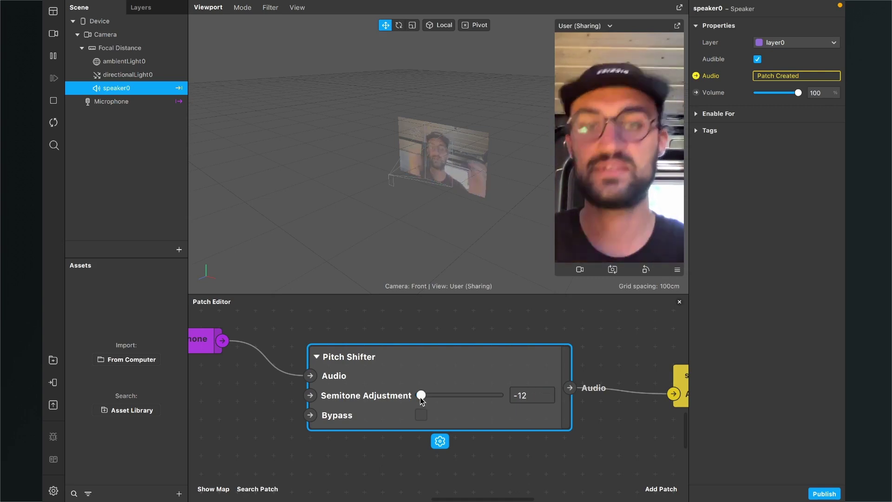
drag(427, 398, 449, 394)
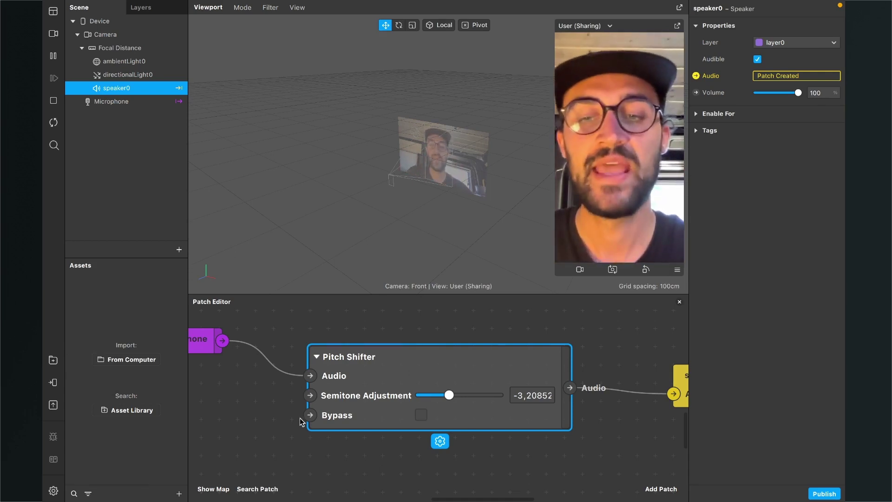
- Nudge the Pitch Shifter node down and toggle Bypass to compare voices
scroll(337, 437, left, 3)
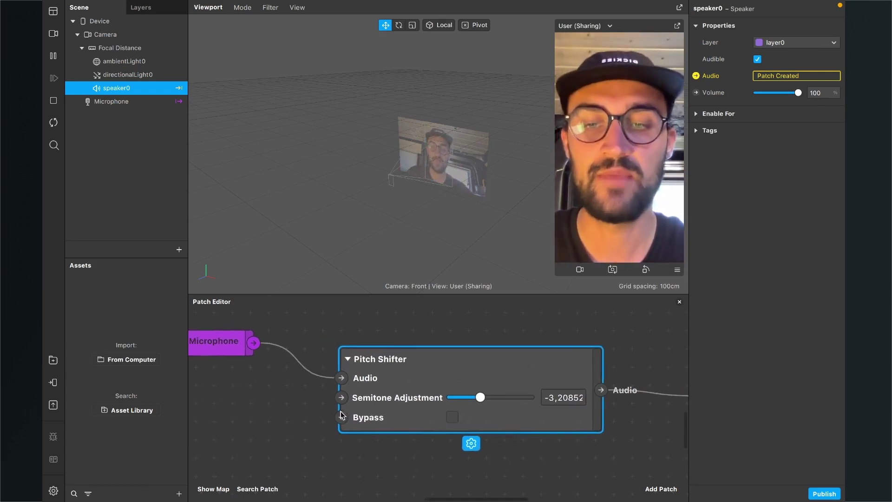
scroll(413, 392, right, 2)
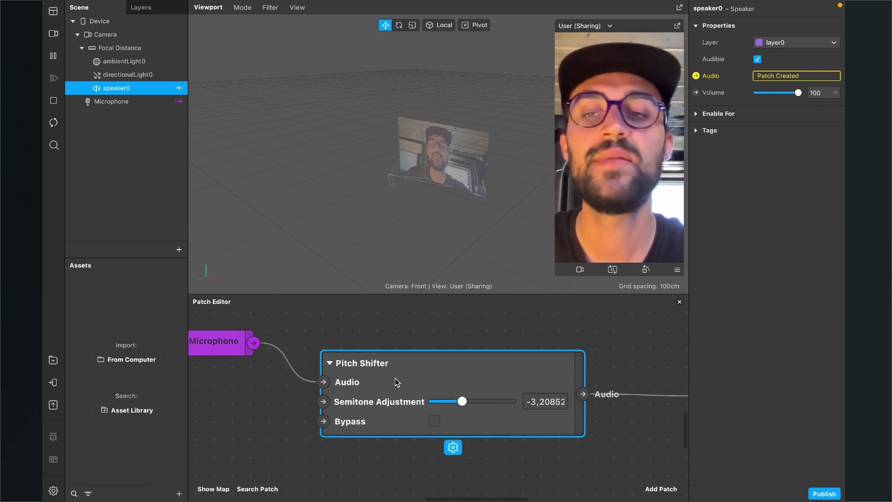
drag(400, 368, 399, 372)
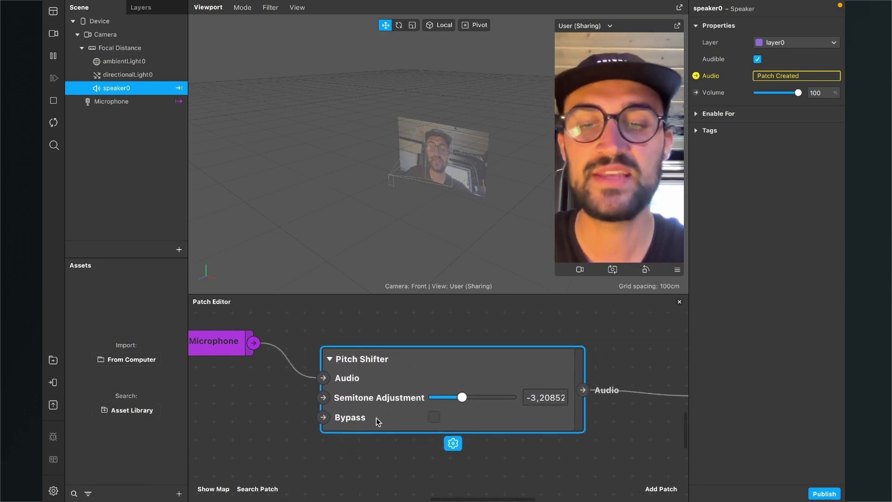
click(435, 420)
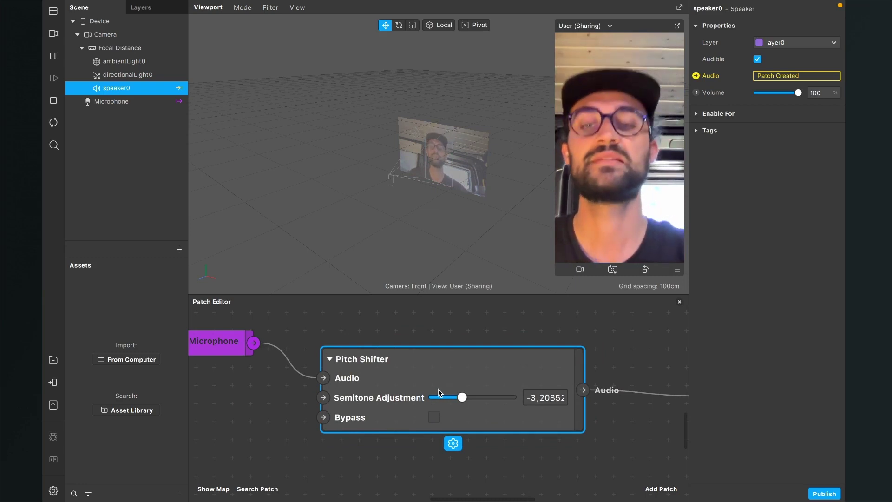
scroll(438, 389, down, 2)
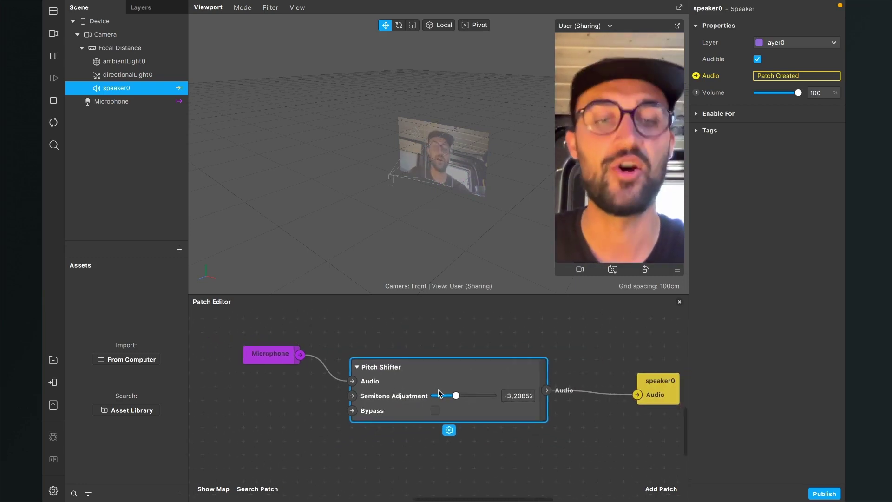
scroll(453, 387, right, 3)
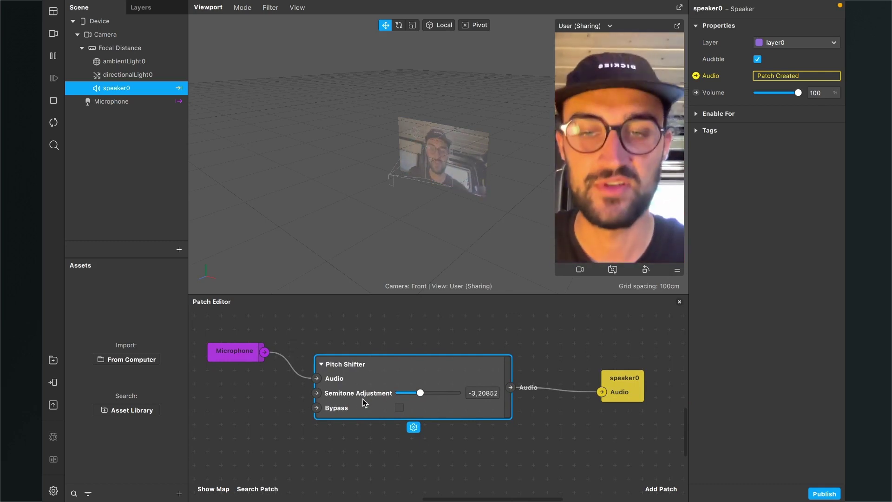
scroll(362, 408, left, 4)
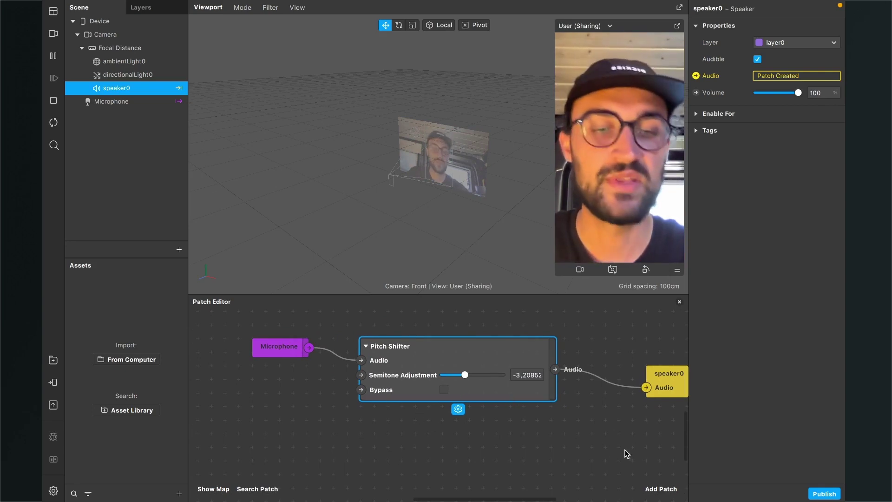
- Add a Screen Tap patch and move it to the lower left
click(652, 488)
text(scre)
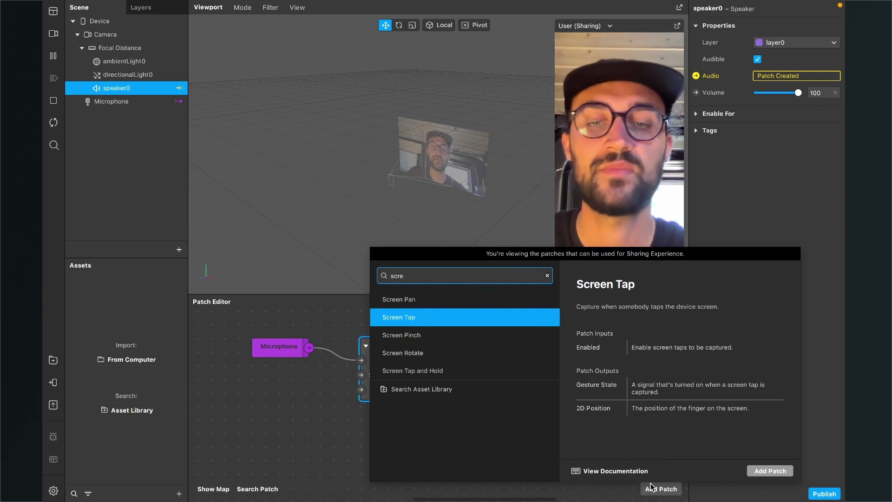
key(Return)
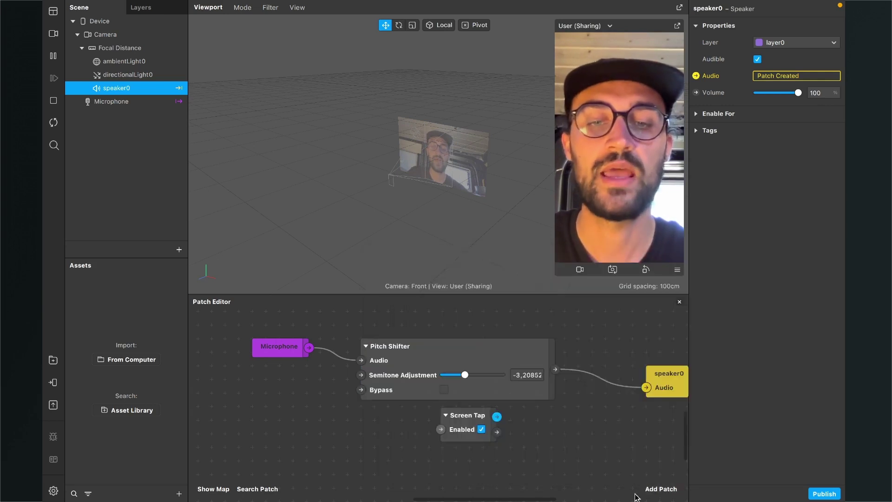
drag(466, 429, 221, 438)
- Add a Switch, wiring Screen Tap to Flip and On/Off to the Pitch Shifter's Bypass
click(659, 488)
text(swit)
key(Return)
drag(474, 427, 352, 440)
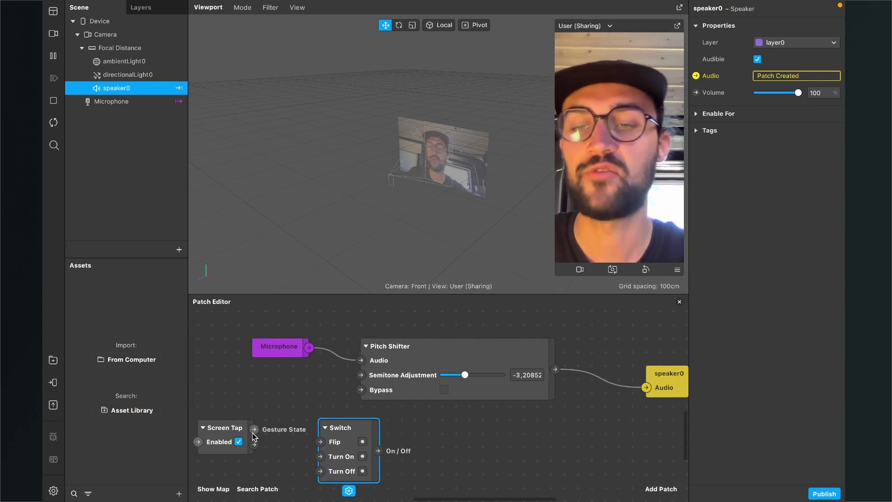
drag(252, 432, 285, 436)
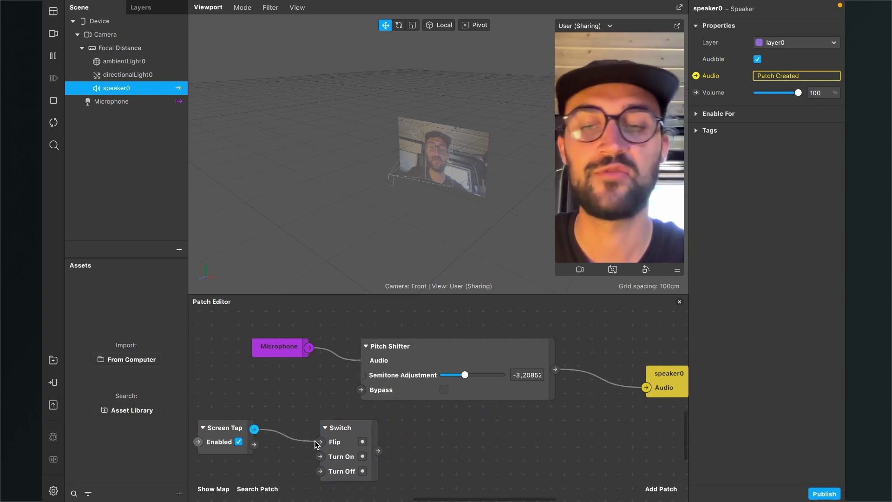
drag(380, 450, 361, 389)
drag(414, 372, 440, 371)
- Enable Simulate Touch in the preview and tap to toggle the bypass
click(677, 269)
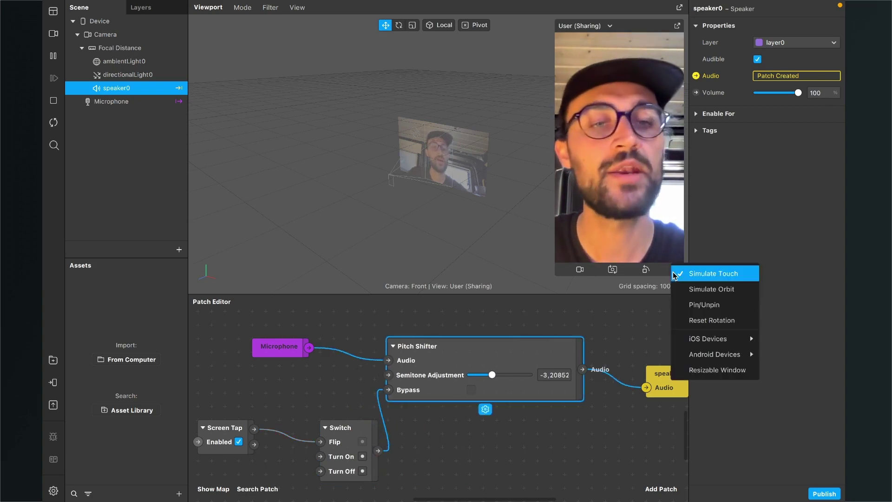
click(695, 273)
click(631, 203)
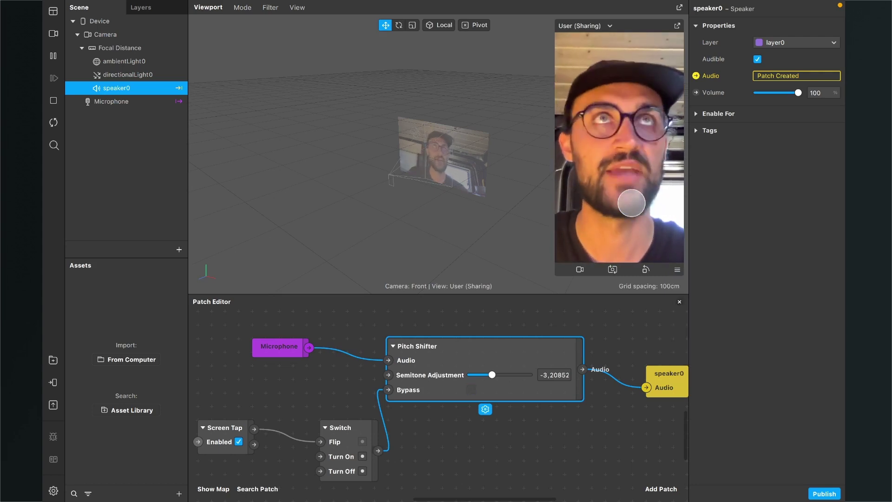
- Raise the Microphone node and delete the Screen Tap and Switch nodes
scroll(441, 426, left, 5)
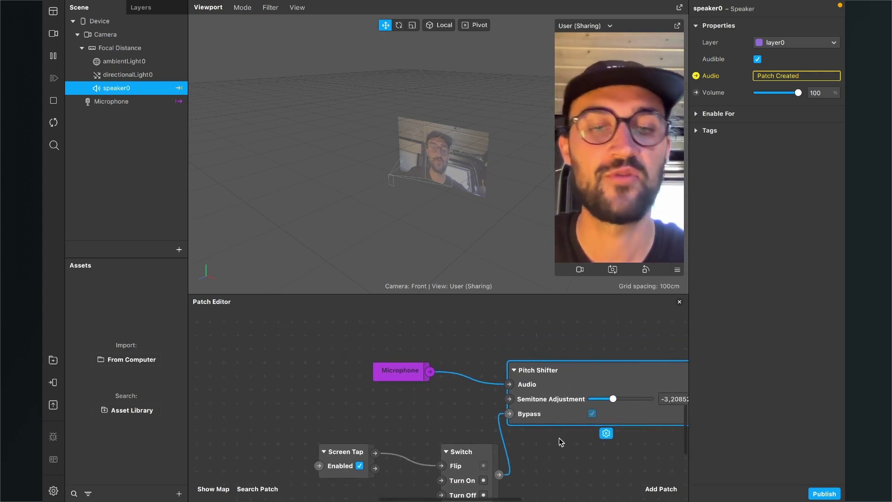
scroll(567, 408, right, 4)
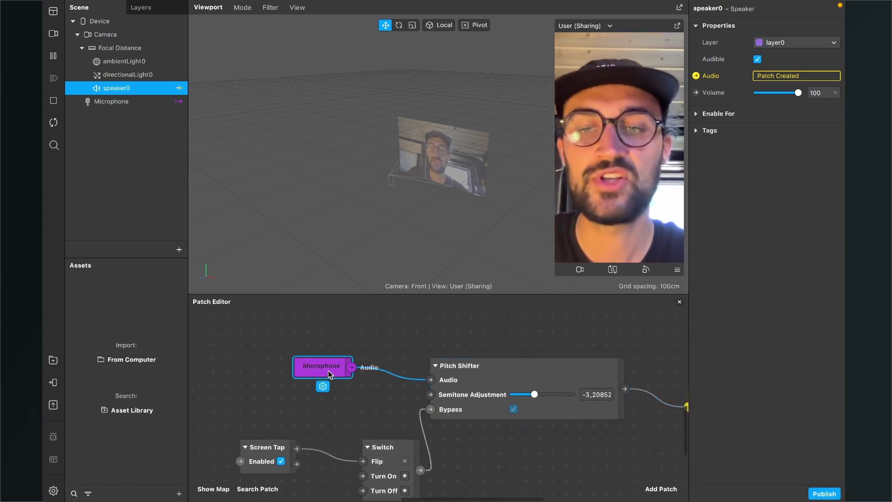
drag(328, 369, 329, 325)
scroll(306, 402, down, 3)
scroll(305, 402, left, 4)
drag(496, 457, 294, 386)
key(Delete)
scroll(380, 360, up, 2)
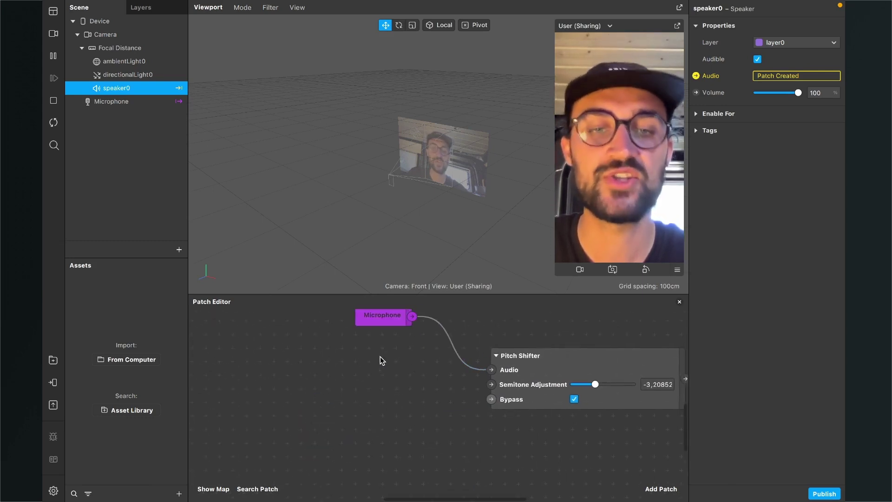
- Add an Option Picker patch next to the Pitch Shifter
click(659, 489)
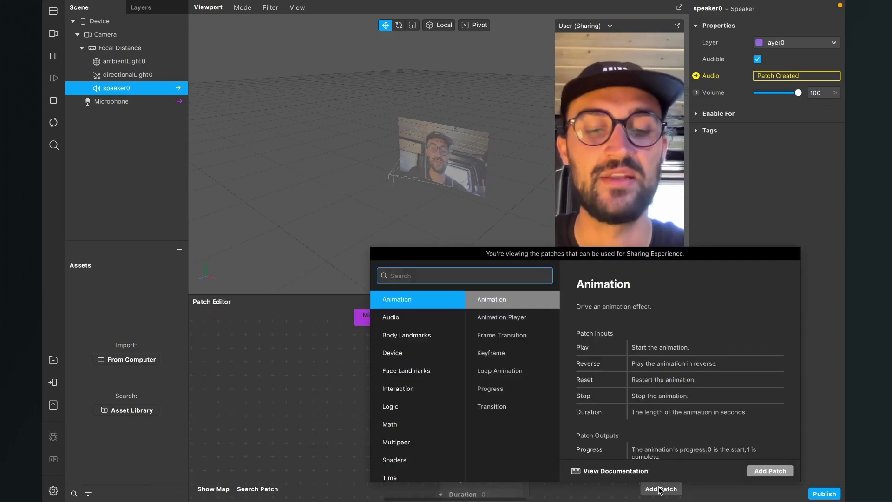
text(opt)
key(Down)
key(Up)
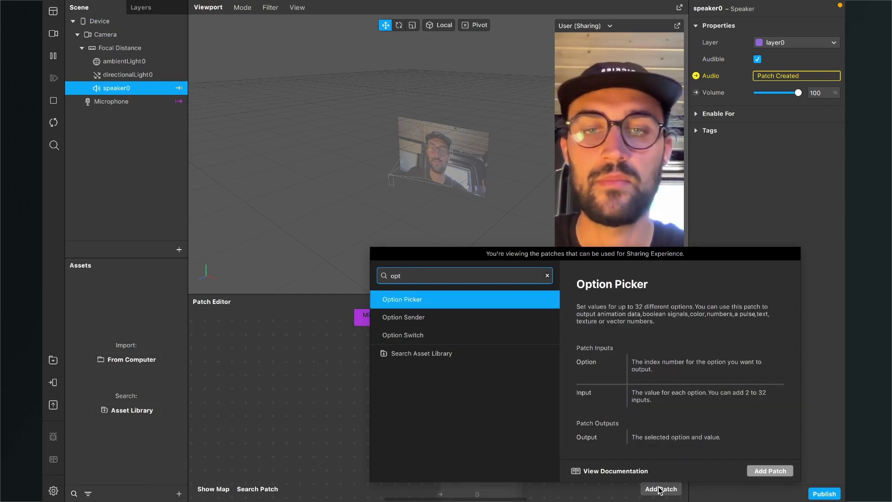
key(Return)
drag(457, 477, 361, 421)
scroll(314, 412, left, 3)
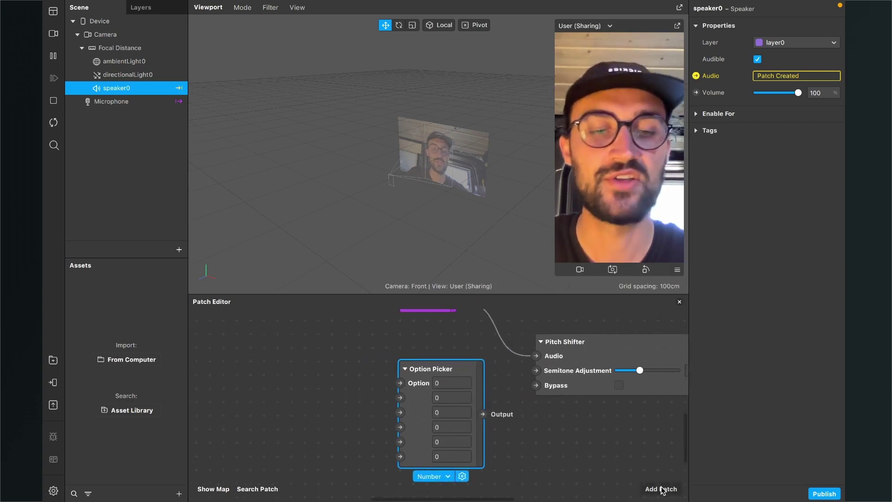
- Add a new Screen Tap patch and move it to the left
click(662, 488)
text(scre)
key(Down)
key(Down)
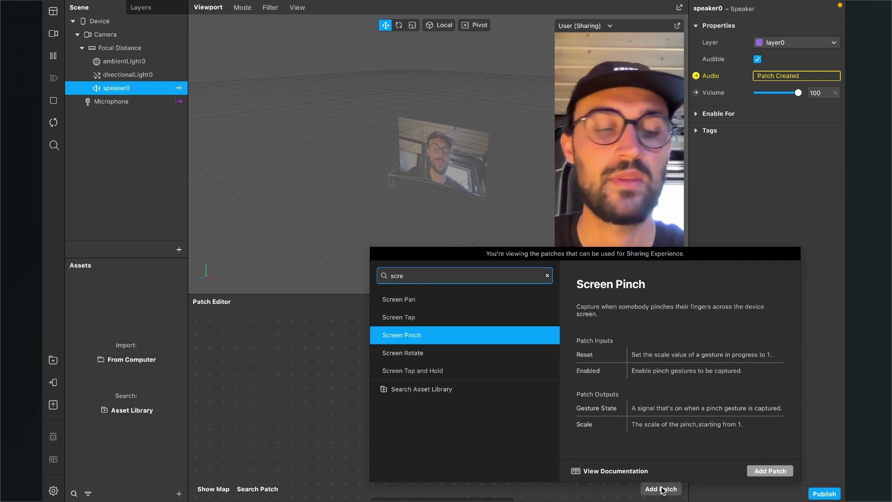
key(Up)
key(Return)
drag(510, 414, 279, 376)
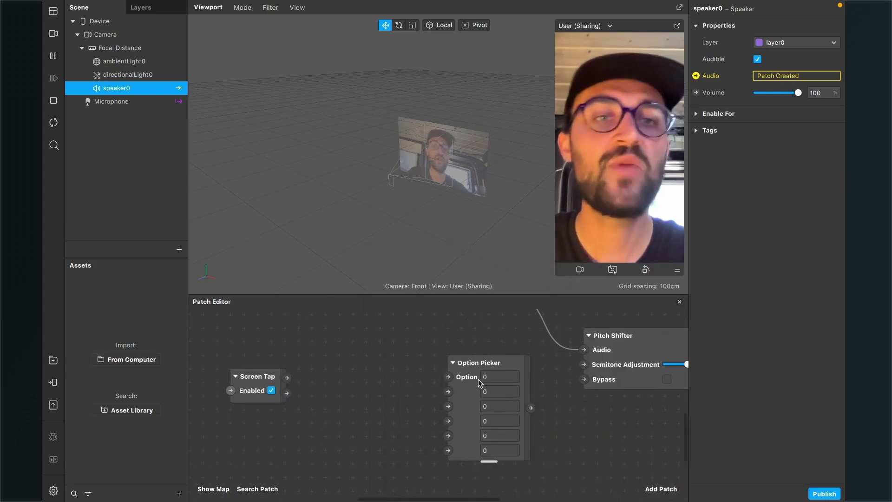
- Add a Counter patch between Screen Tap and the Option Picker
click(662, 489)
text(cou)
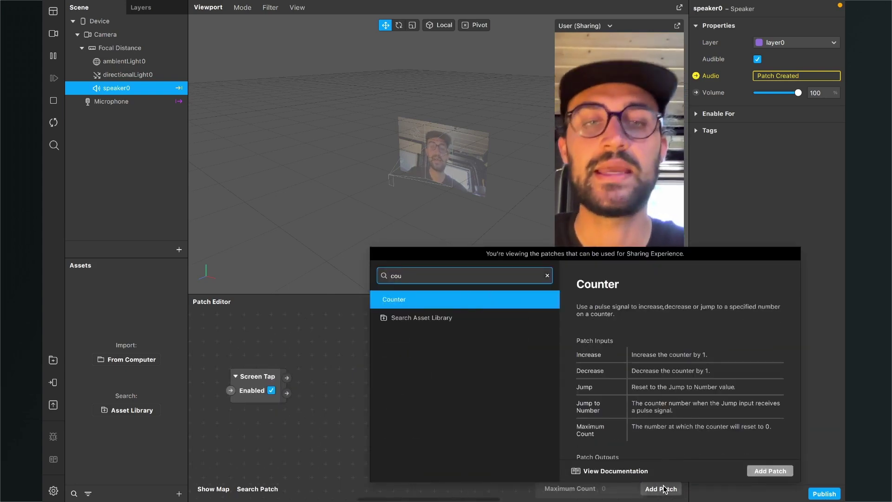
key(Return)
drag(601, 412, 372, 356)
drag(274, 375, 323, 373)
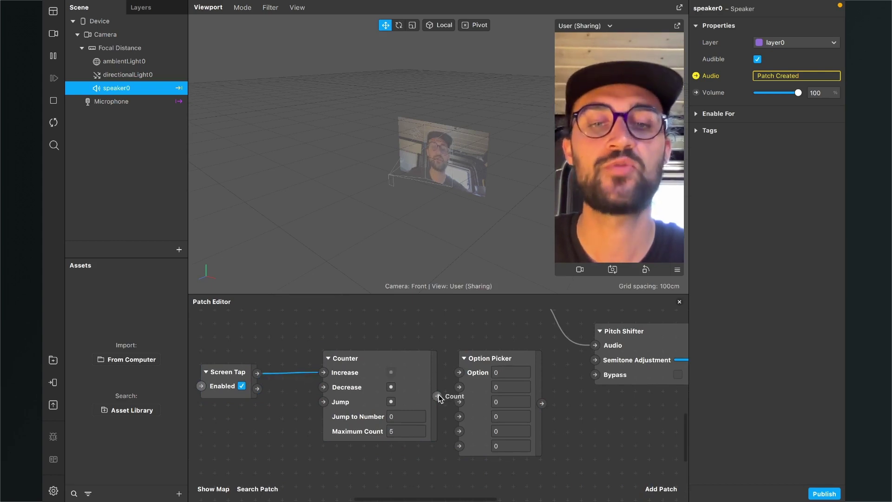
- Wire Counter's Count to Option Picker's Option and its Output to Semitone Adjustment
drag(438, 396, 461, 381)
scroll(457, 374, right, 3)
scroll(447, 416, right, 3)
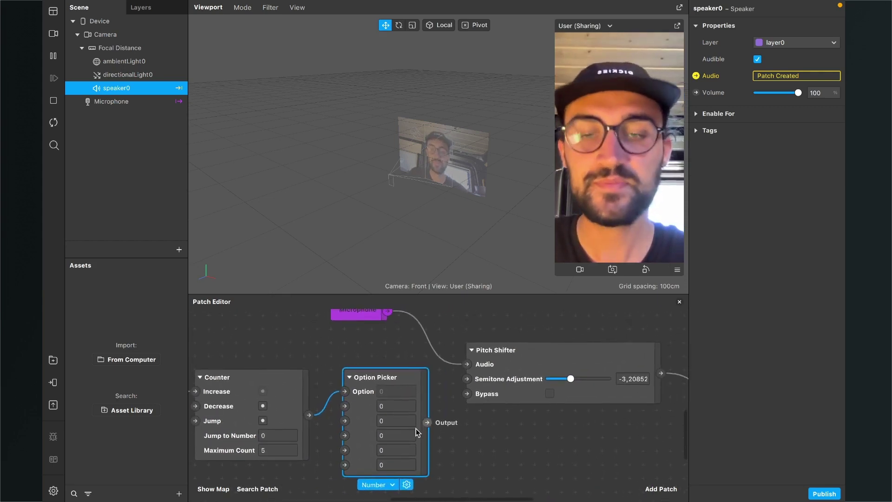
drag(427, 423, 470, 380)
scroll(368, 427, left, 3)
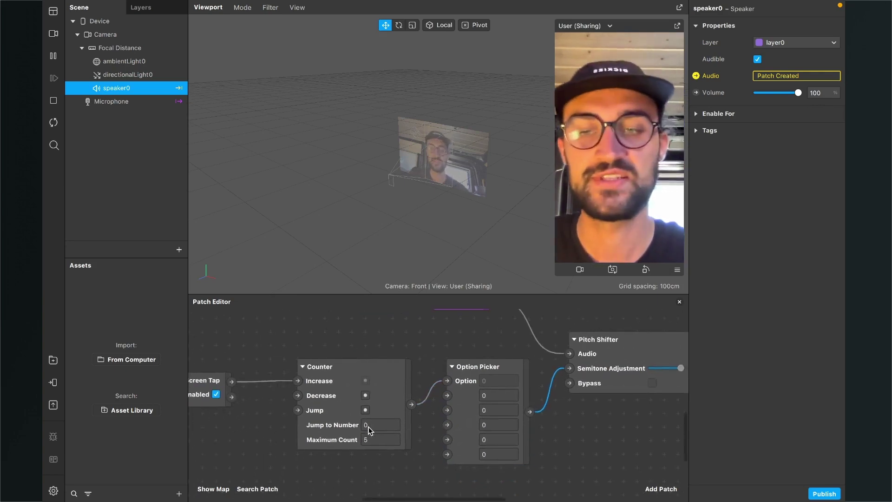
scroll(368, 427, left, 2)
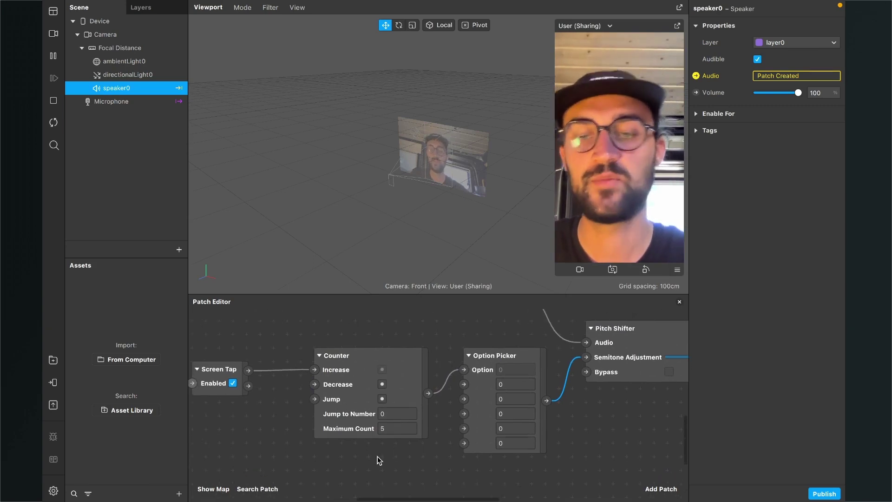
- Set the Counter's Maximum Count to 2
click(392, 424)
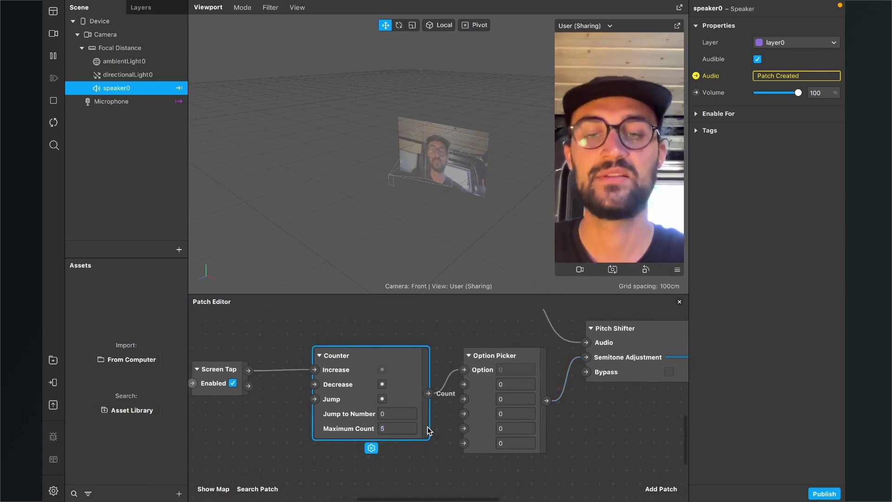
click(392, 426)
text(2)
key(Return)
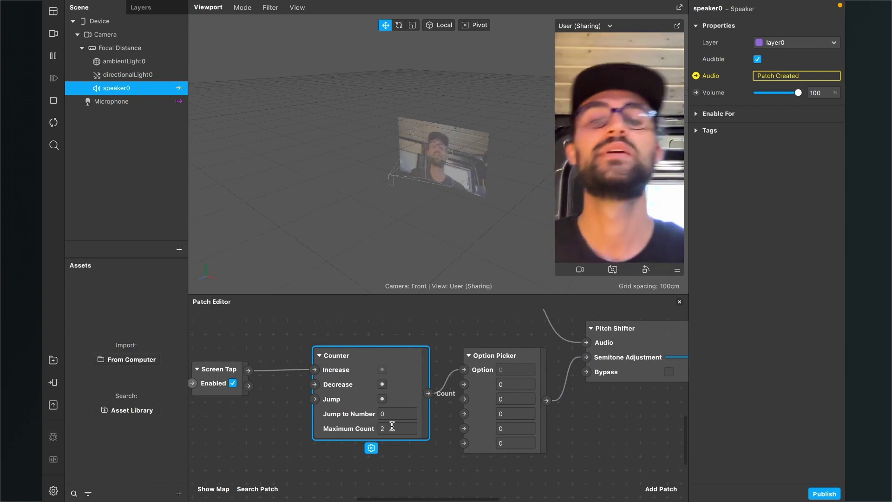
- Enter -5 and 5 as the Option Picker's first two values
click(521, 384)
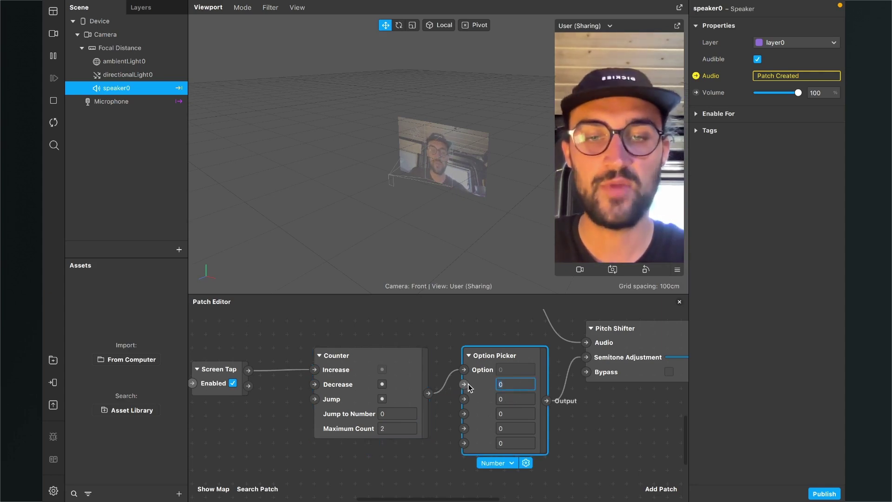
text(5)
key(Return)
click(507, 398)
key(BackSpace)
text(5)
key(Return)
scroll(478, 418, right, 3)
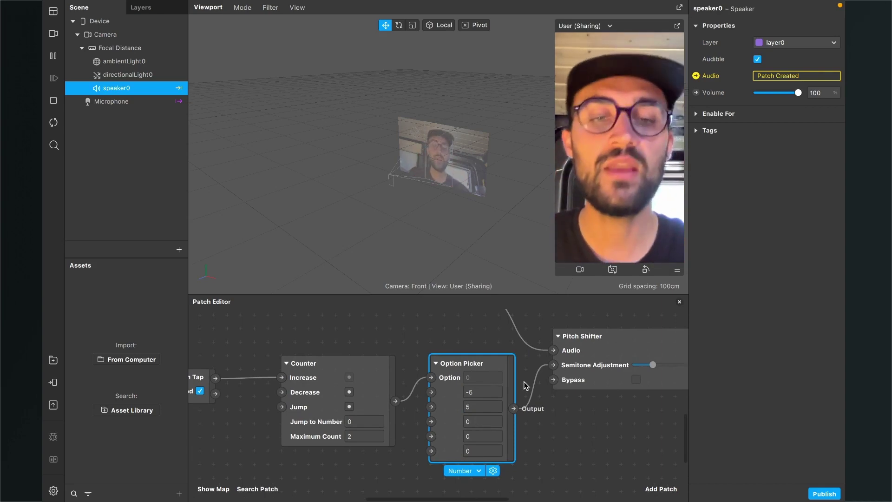
ctrl+scroll(521, 397, down, 3)
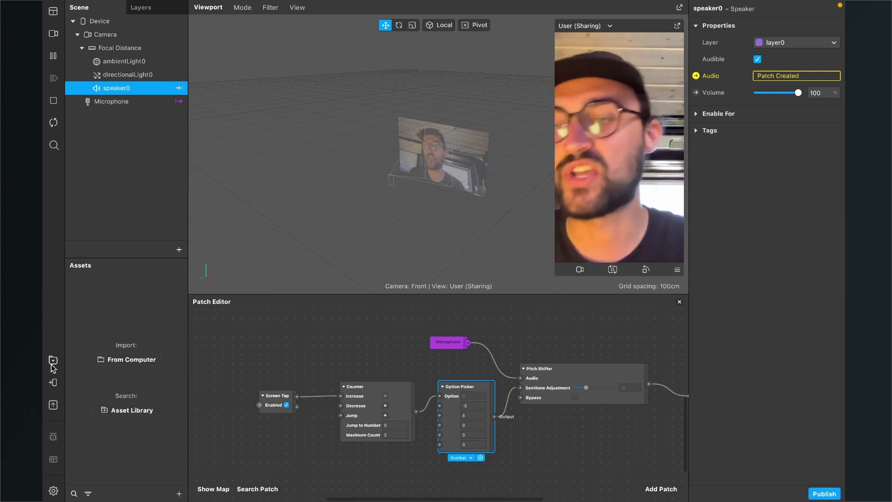
- Send the pitch-shifter effect to Instagram for on-device testing, then close the test panel
click(52, 383)
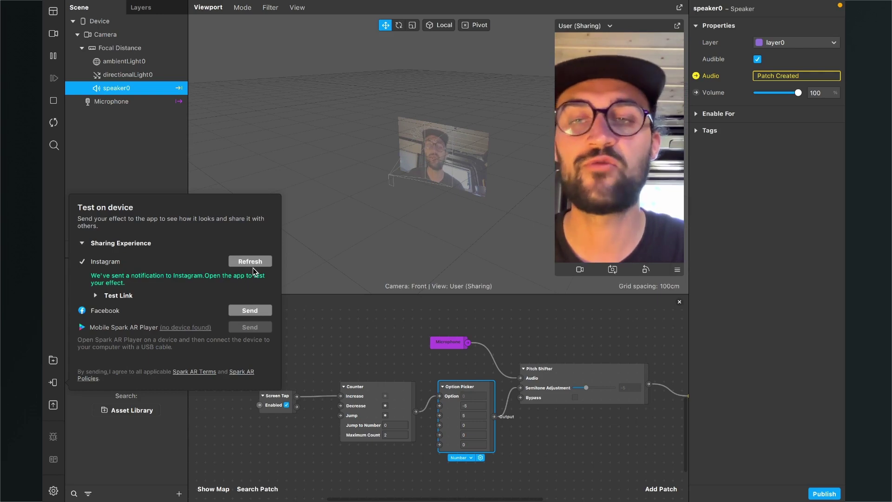
click(352, 345)
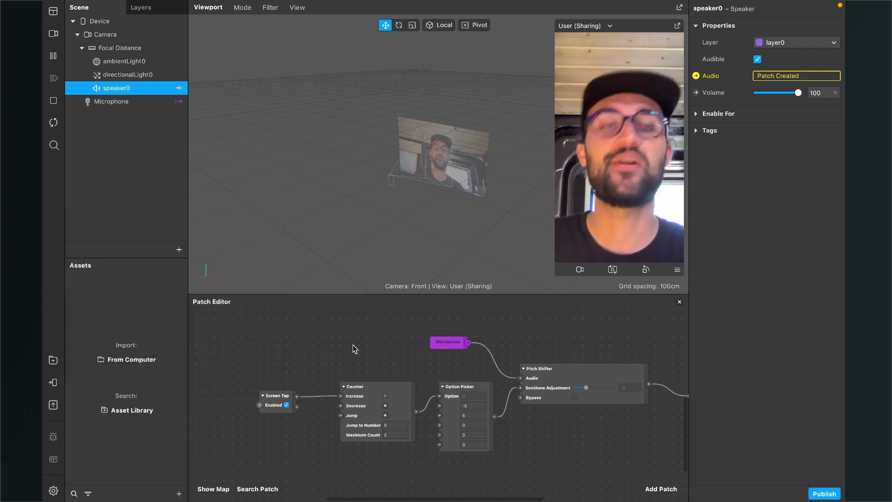